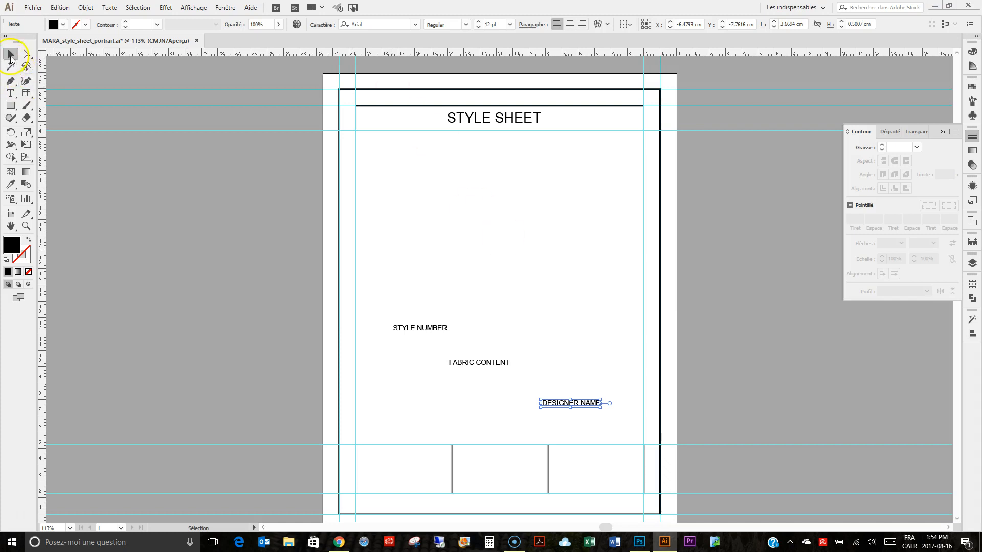
# - Select the STYLE SHEET title and display the object alignment options (Alignement)
pyautogui.moveTo(448, 100); pyautogui.dragTo(531, 133)
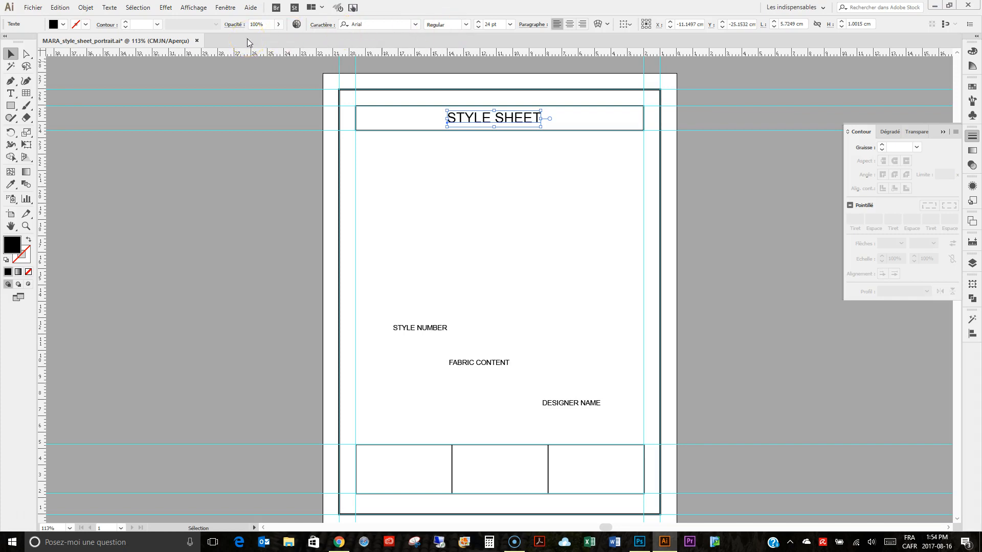
pyautogui.click(626, 24)
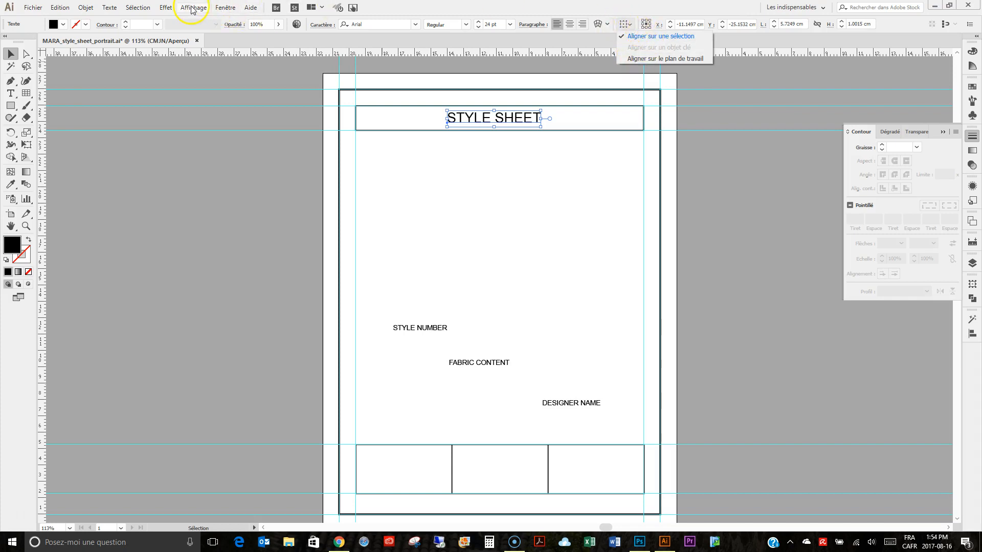
pyautogui.click(226, 11)
pyautogui.click(225, 9)
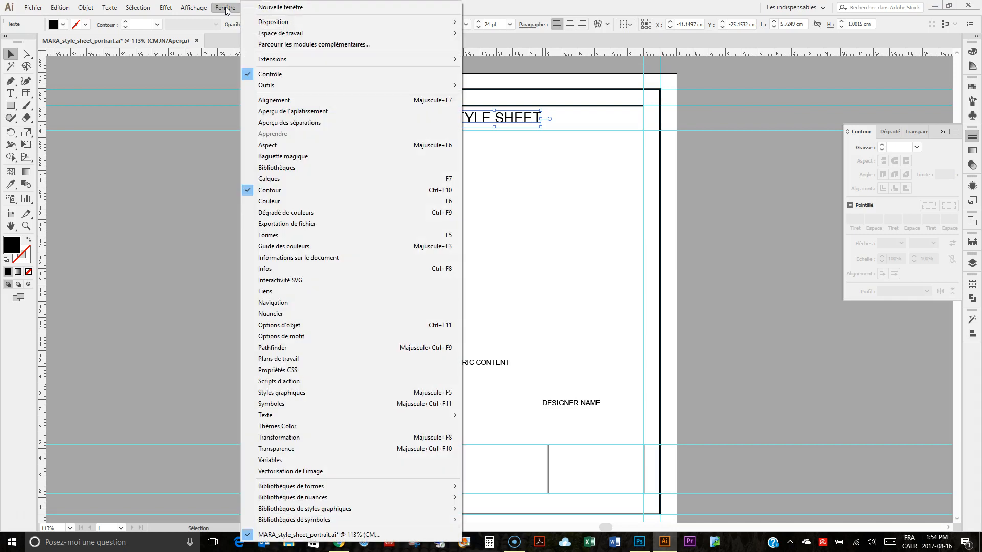
pyautogui.click(298, 103)
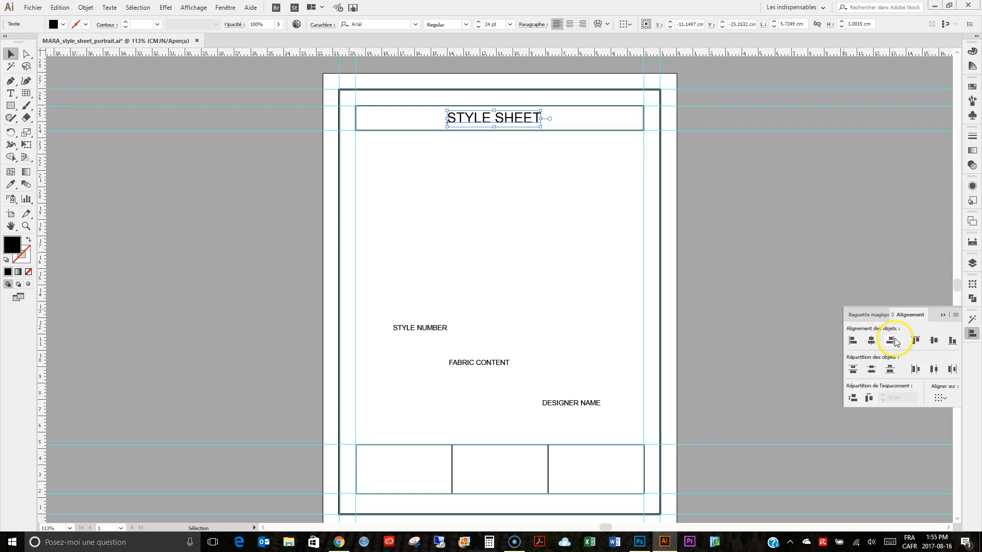
pyautogui.click(853, 341)
pyautogui.click(915, 342)
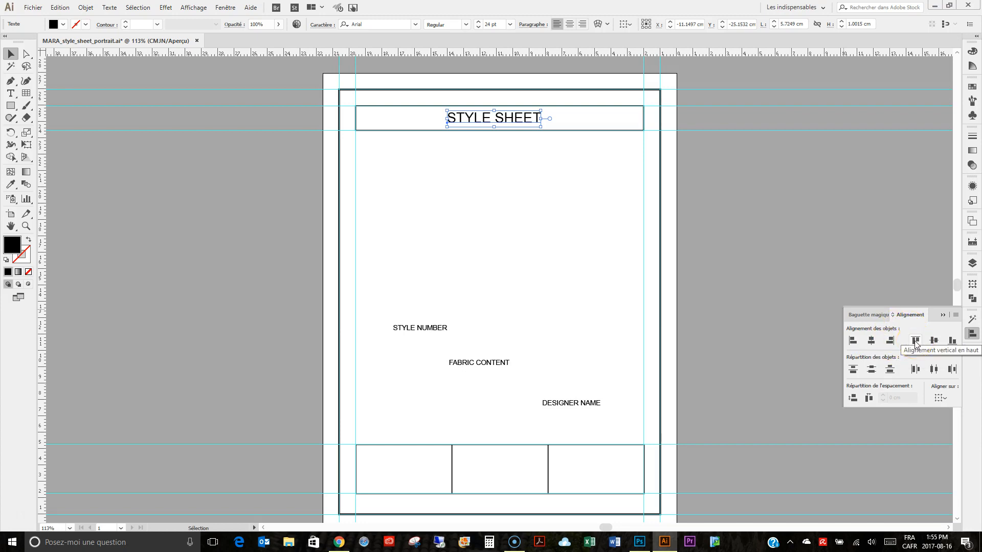
pyautogui.click(916, 342)
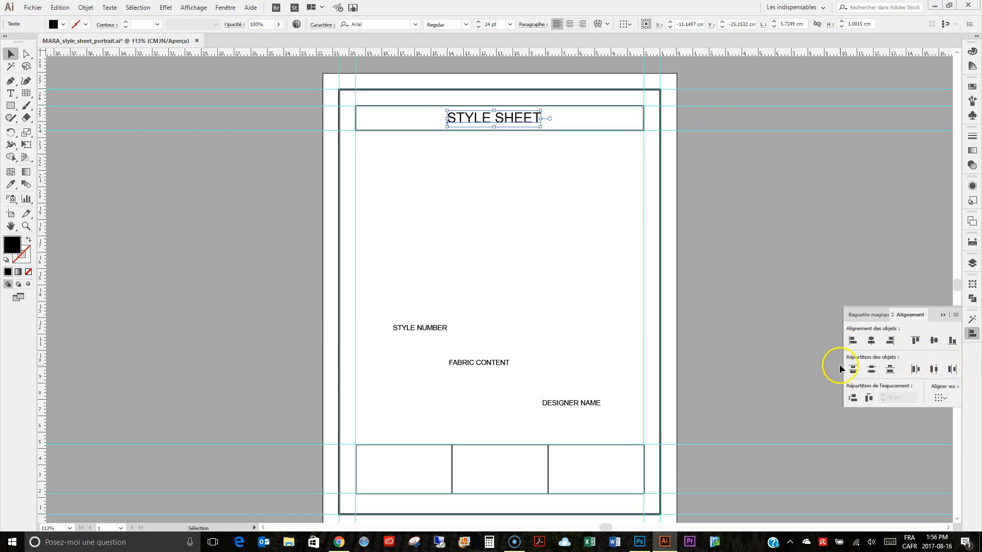
pyautogui.click(955, 368)
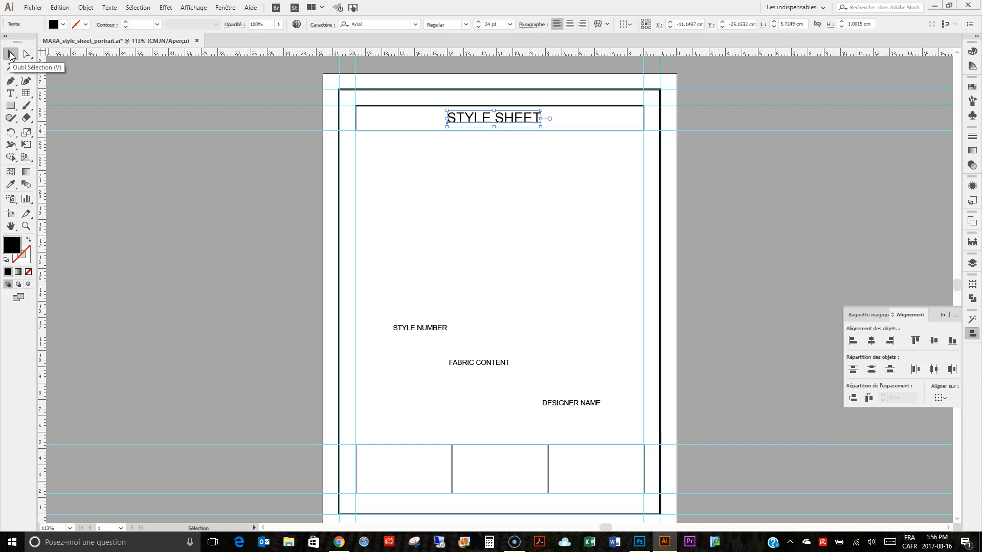
# - Add the rectangle around the STYLE SHEET title to the selection and make it the key object for alignment (Aligner sur un objet clé)
pyautogui.keyDown('shift'); pyautogui.click(594, 131); pyautogui.keyUp('shift')
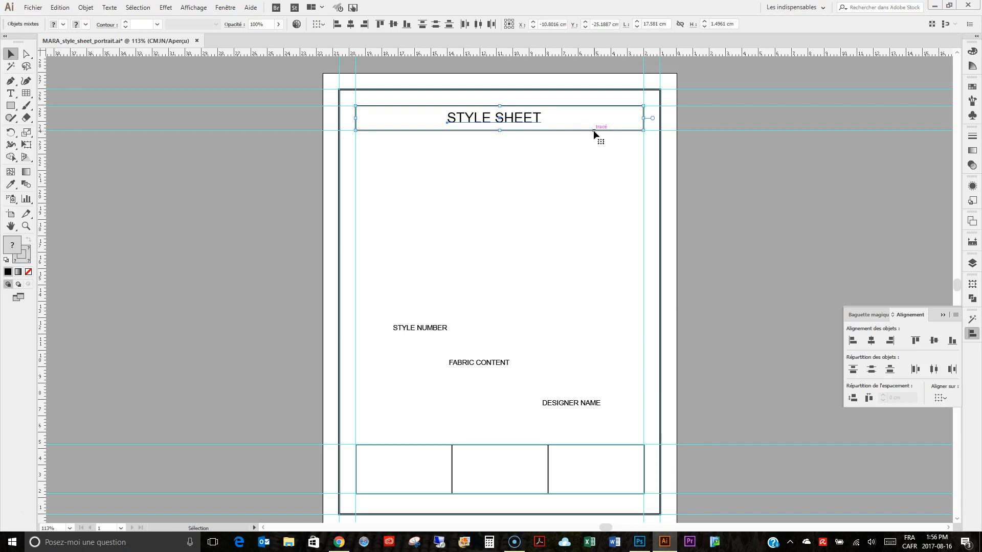
pyautogui.click(944, 402)
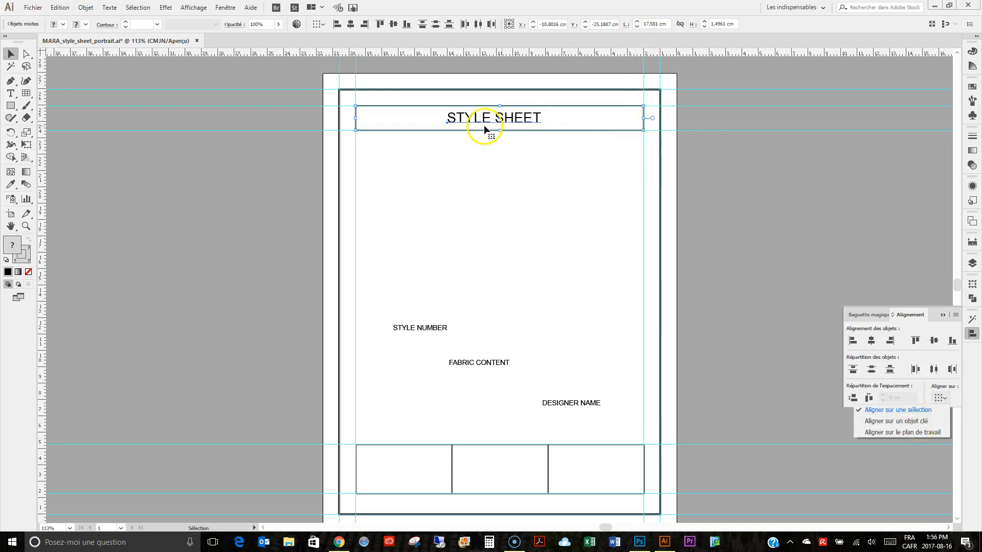
pyautogui.click(911, 421)
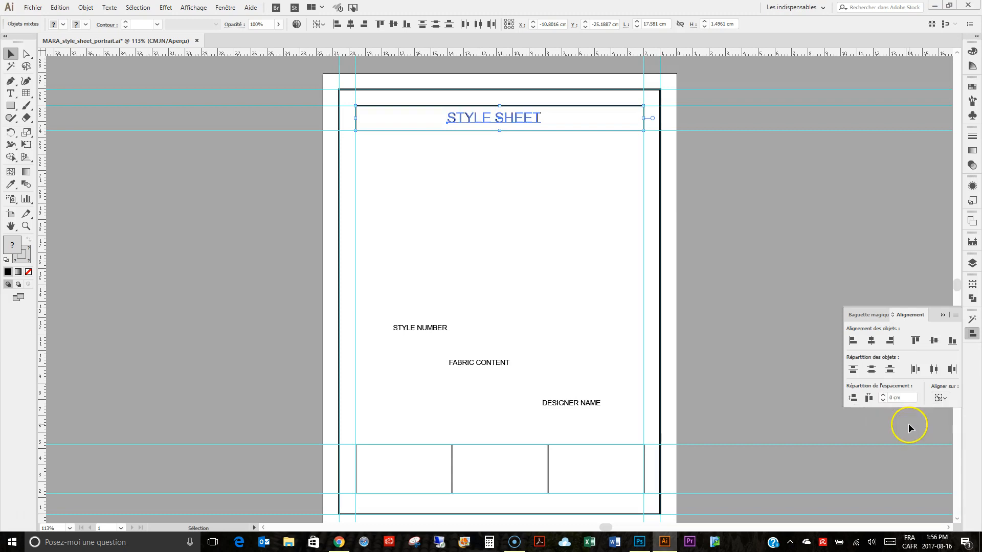
pyautogui.click(633, 134)
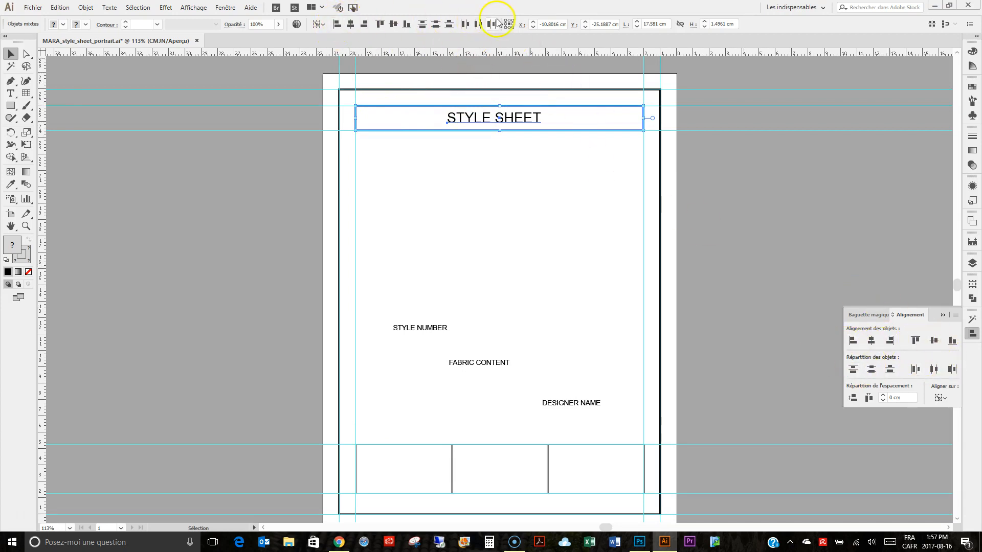
# - Centre the STYLE SHEET title horizontally and vertically within its rectangle, then deselect everything
pyautogui.click(351, 28)
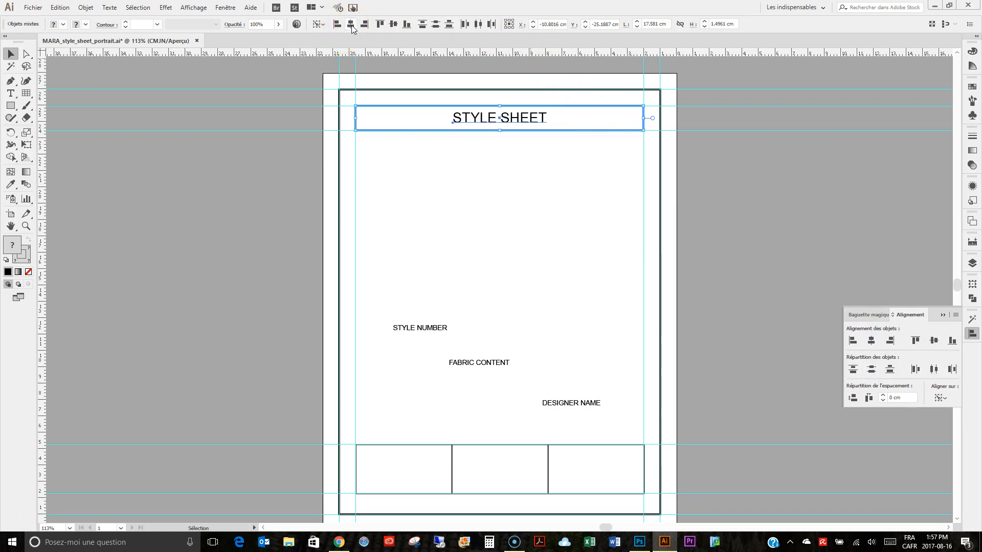
pyautogui.click(394, 26)
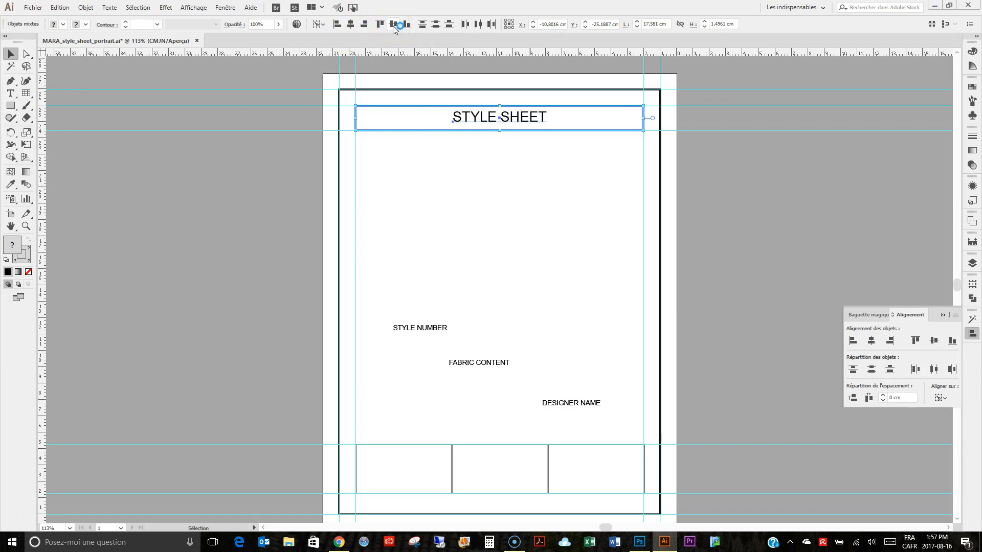
pyautogui.click(738, 209)
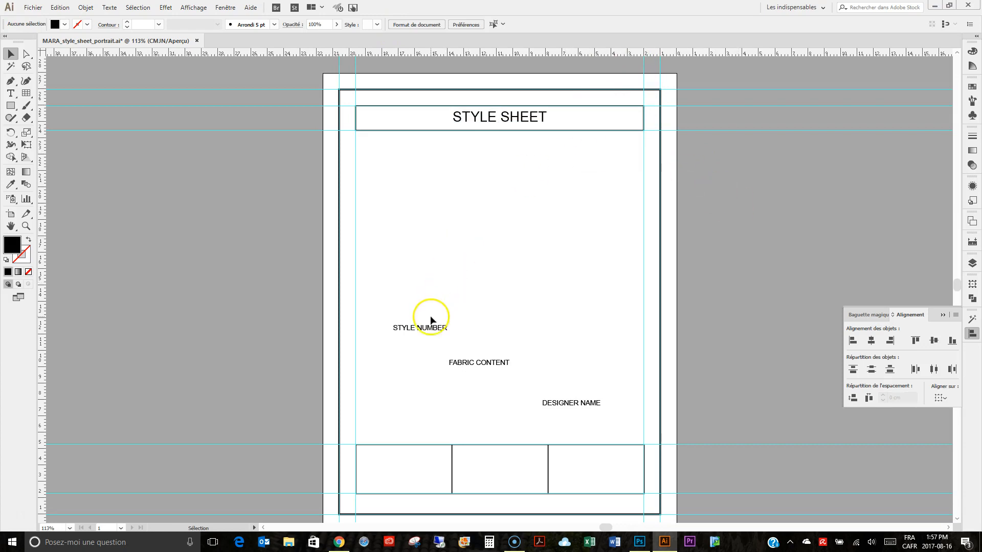
# - Move STYLE NUMBER, FABRIC CONTENT and DESIGNER NAME into the upper-left corners of the first, second and third boxes at the page's foot
pyautogui.scroll(-3, 468, 287)
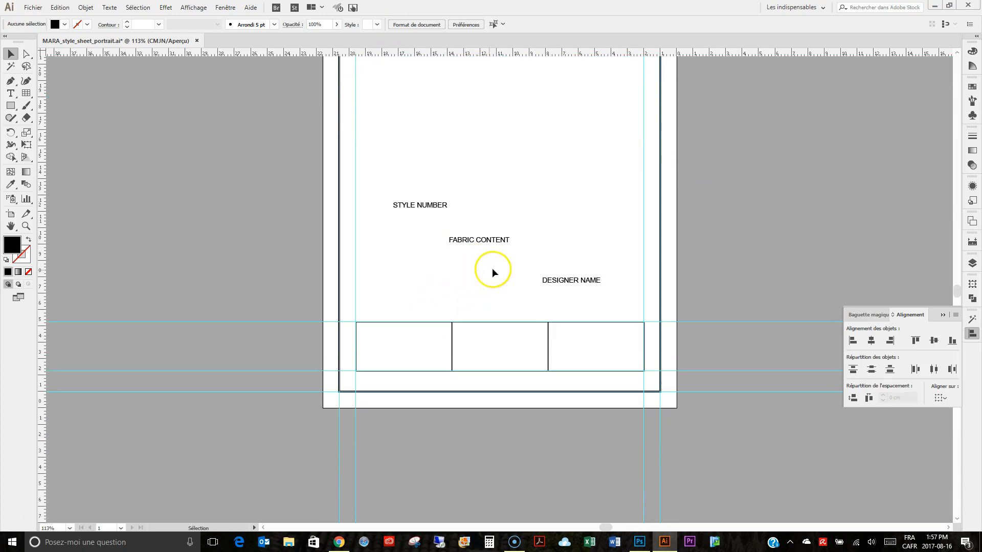
pyautogui.scroll(-1, 486, 271)
pyautogui.press('z')
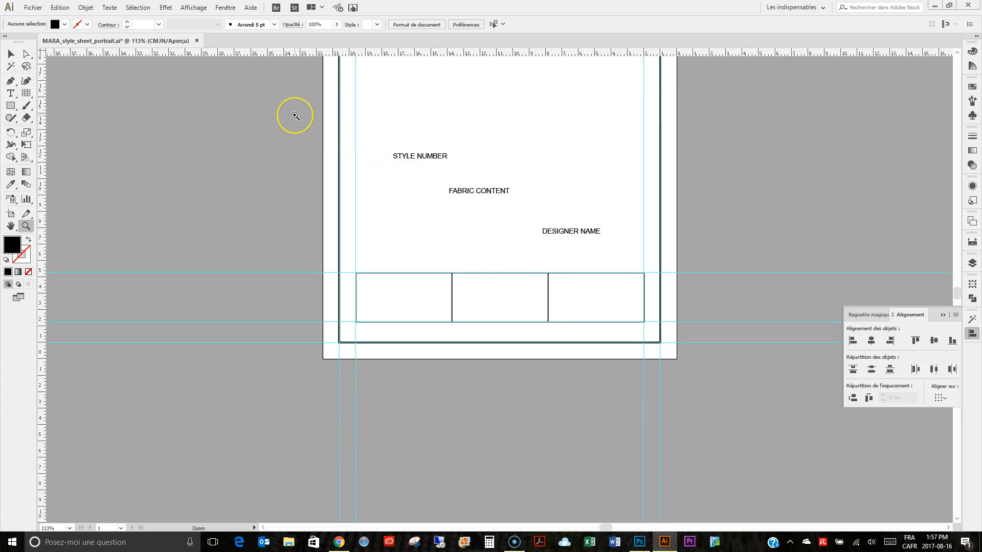
pyautogui.moveTo(295, 115); pyautogui.dragTo(745, 407)
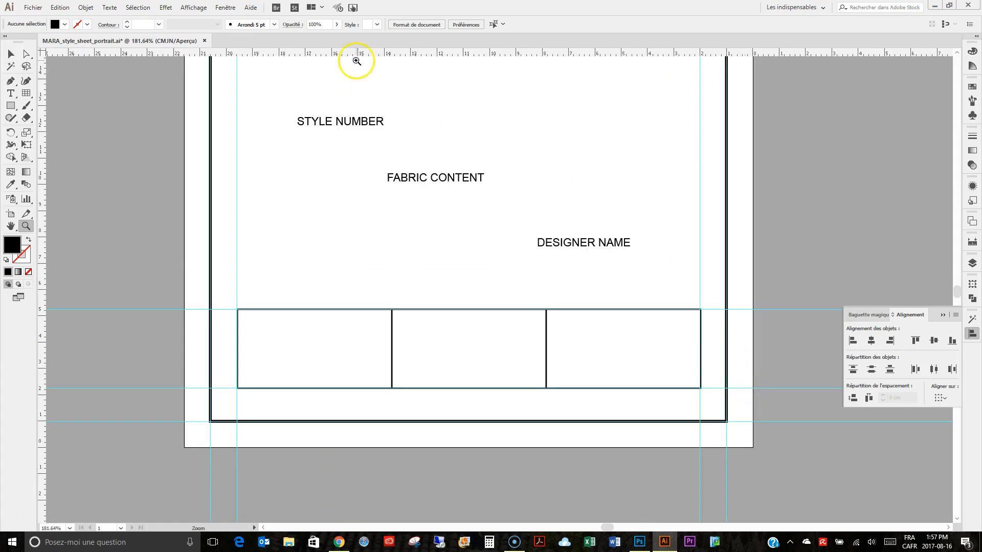
pyautogui.click(10, 54)
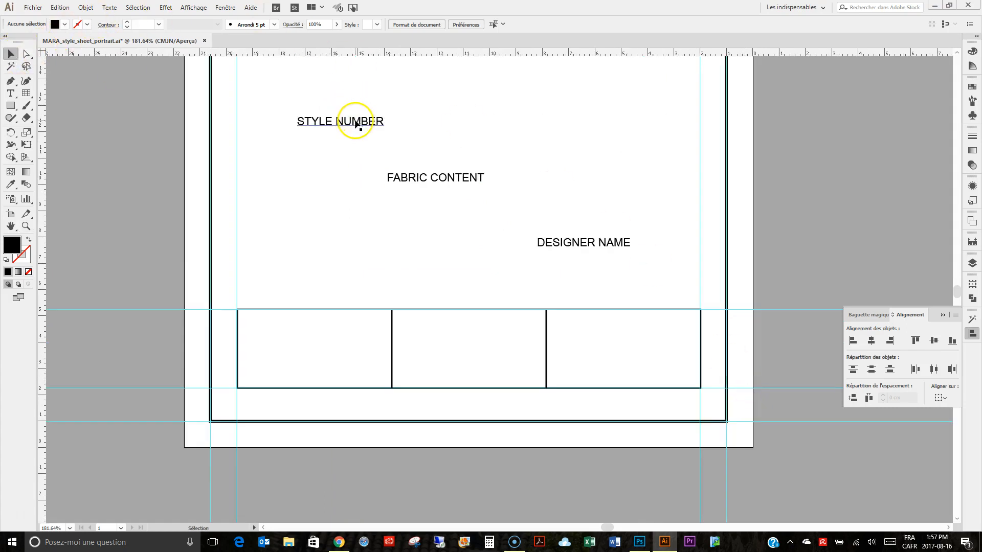
pyautogui.moveTo(356, 124); pyautogui.dragTo(275, 323)
pyautogui.click(247, 278)
pyautogui.click(270, 317)
pyautogui.moveTo(418, 183); pyautogui.dragTo(425, 322)
pyautogui.moveTo(562, 245); pyautogui.dragTo(579, 326)
# - Align the top edges of the STYLE NUMBER, FABRIC CONTENT and DESIGNER NAME labels relative to the selection (Aligner sur une sélection)
pyautogui.keyDown('shift'); pyautogui.click(478, 322); pyautogui.keyUp('shift')
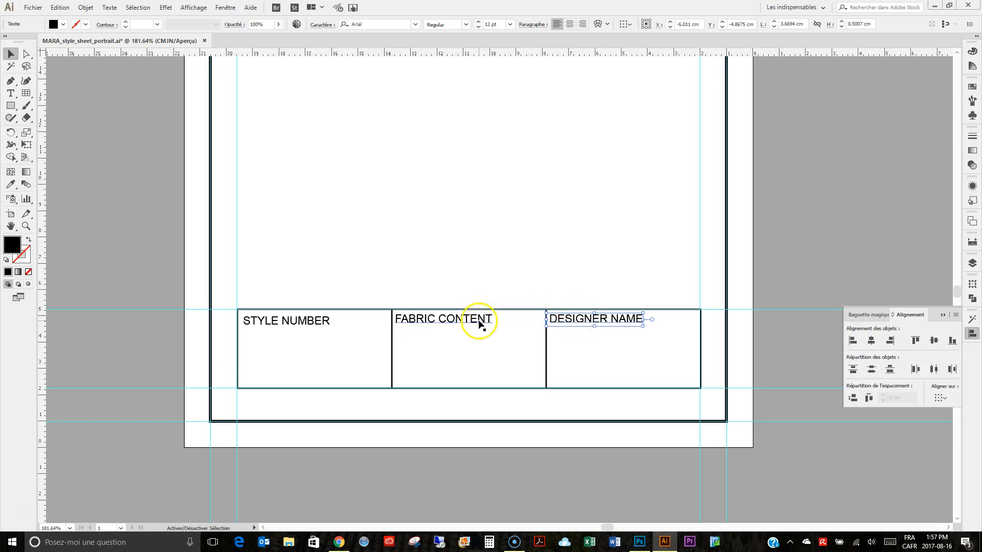
pyautogui.keyDown('shift'); pyautogui.click(305, 322); pyautogui.keyUp('shift')
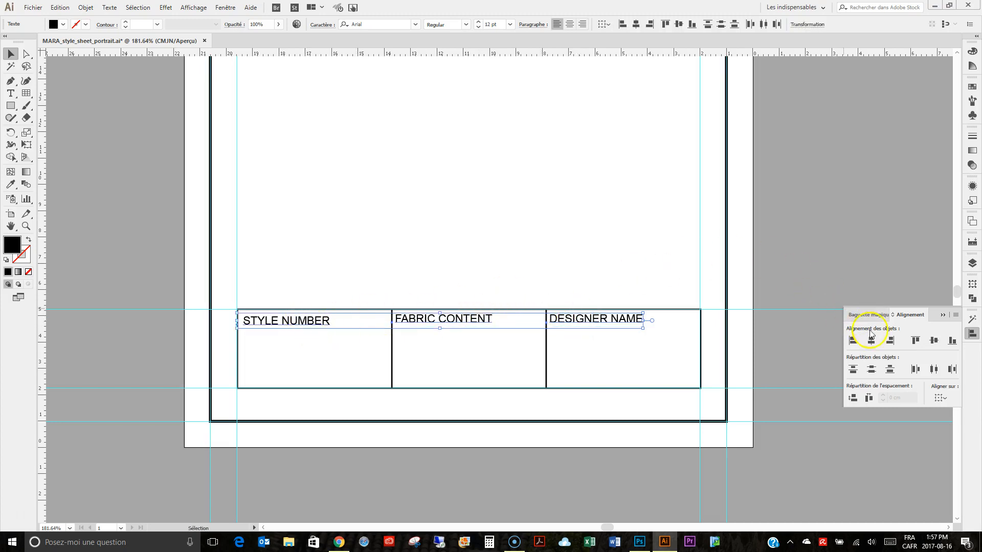
pyautogui.click(946, 398)
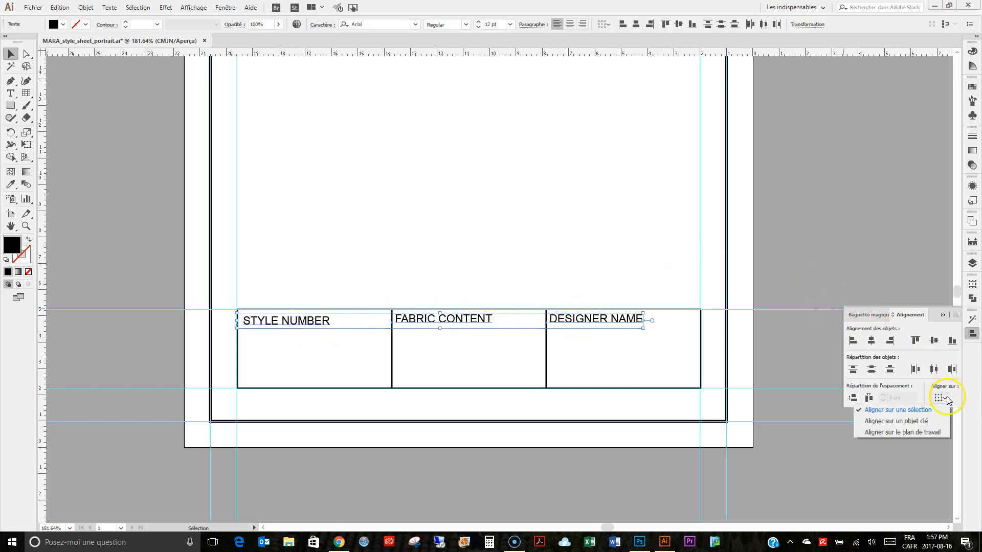
pyautogui.click(926, 412)
pyautogui.click(917, 347)
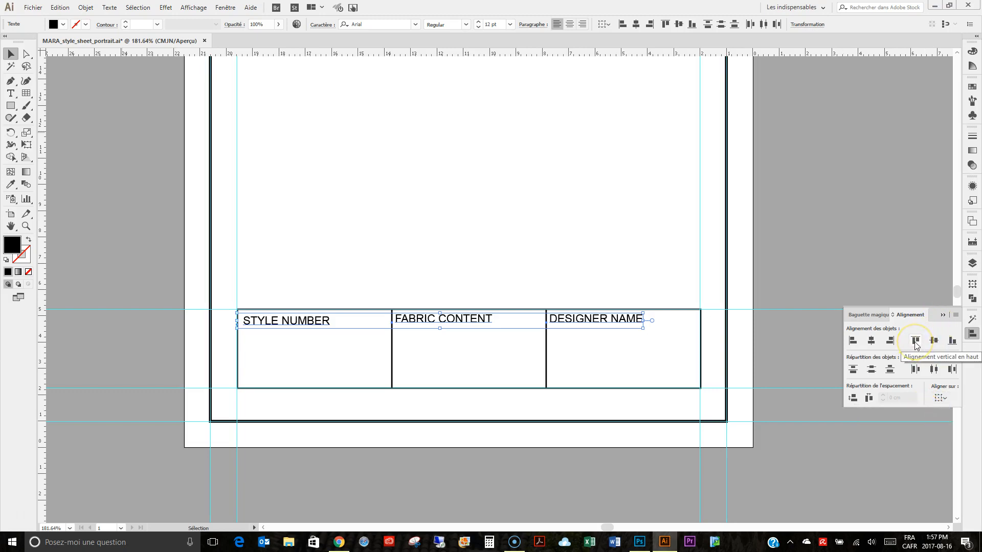
pyautogui.click(916, 341)
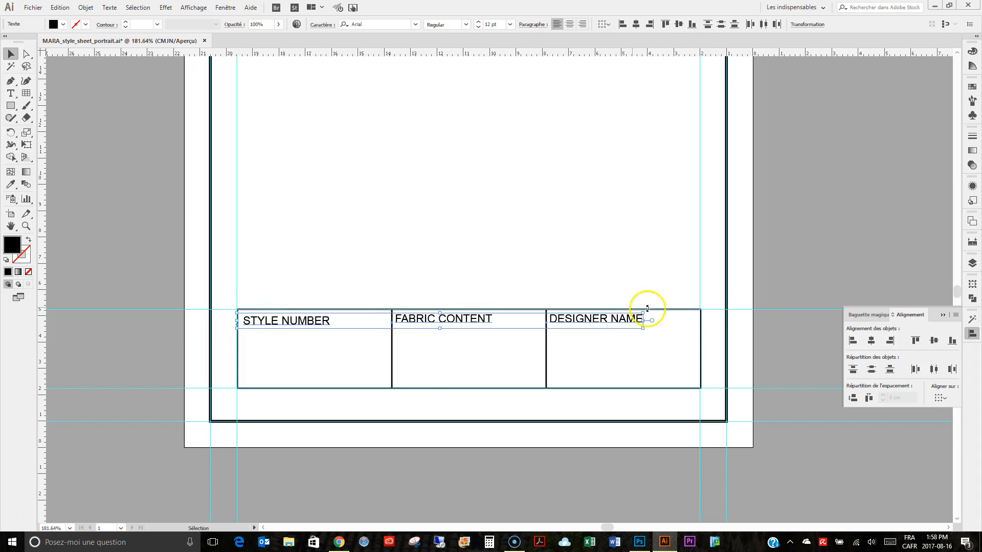
pyautogui.click(916, 341)
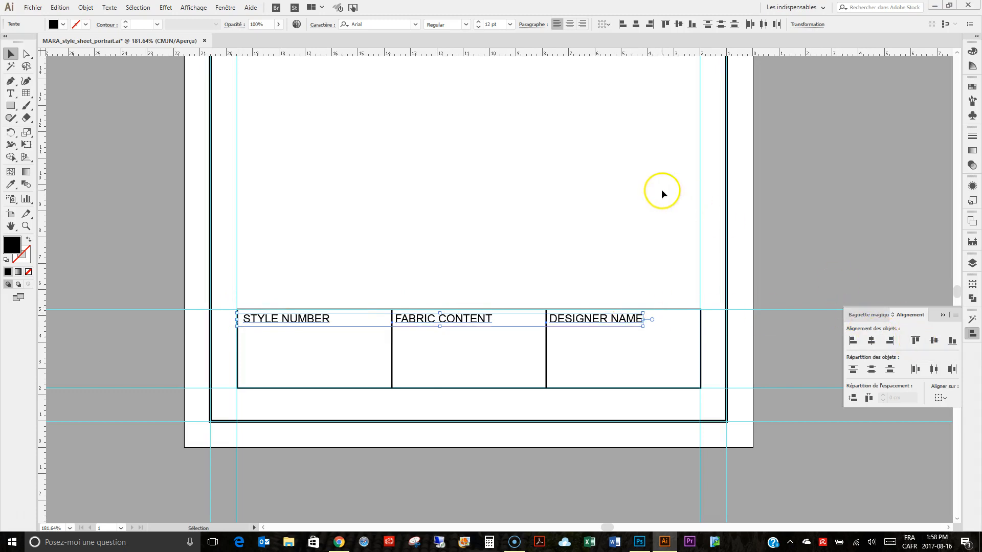
pyautogui.click(604, 179)
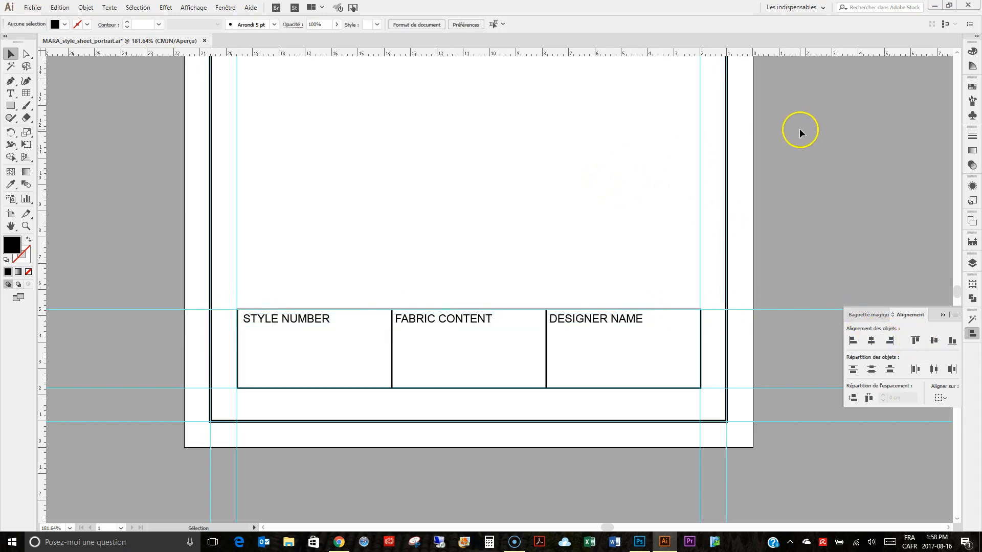
pyautogui.hotkey('ctrl', '0')
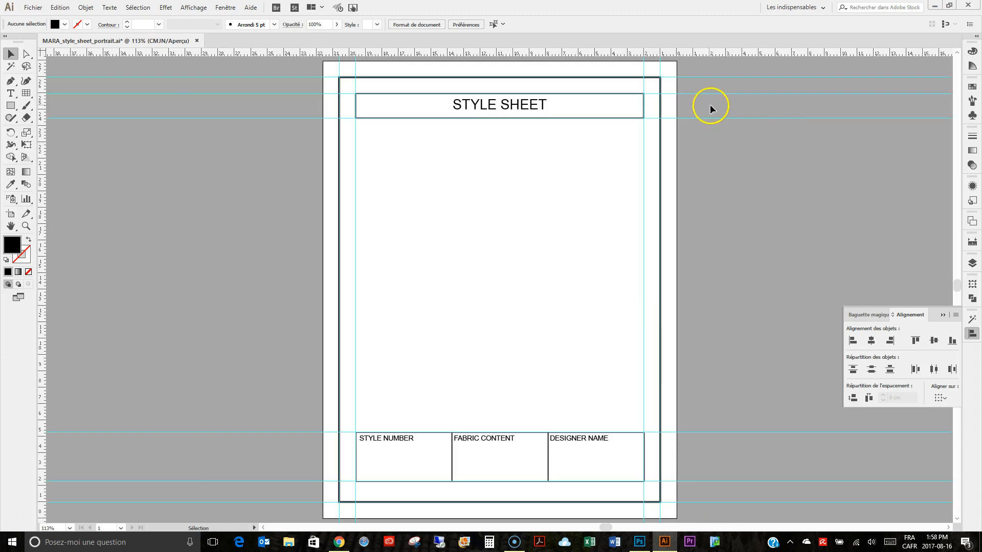